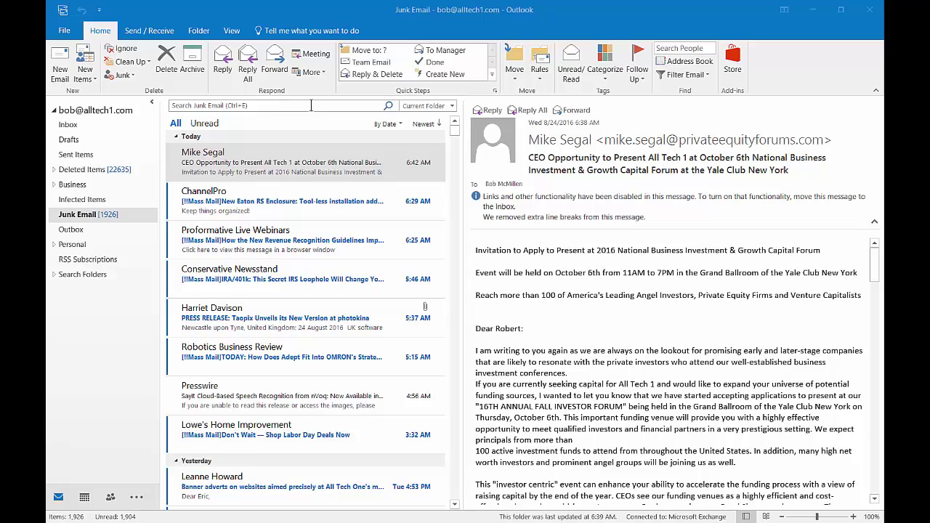
Step: Look over the search filters for the Junk Email folder, including its category filters, and open Advanced Find
left_click(310, 105)
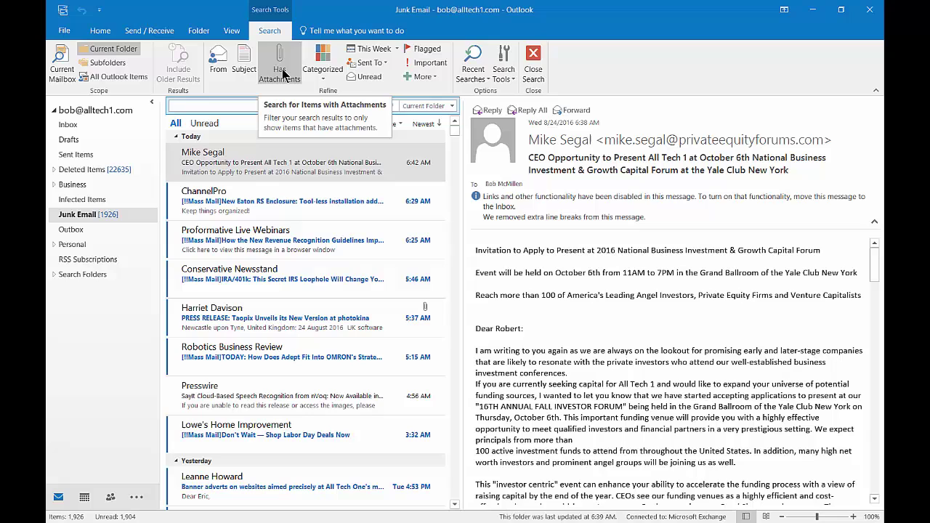
left_click(324, 81)
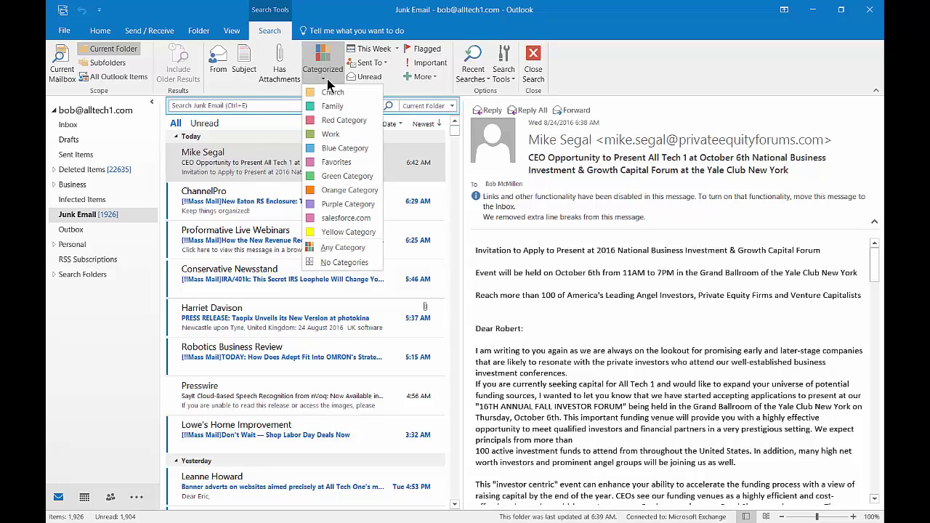
left_click(327, 85)
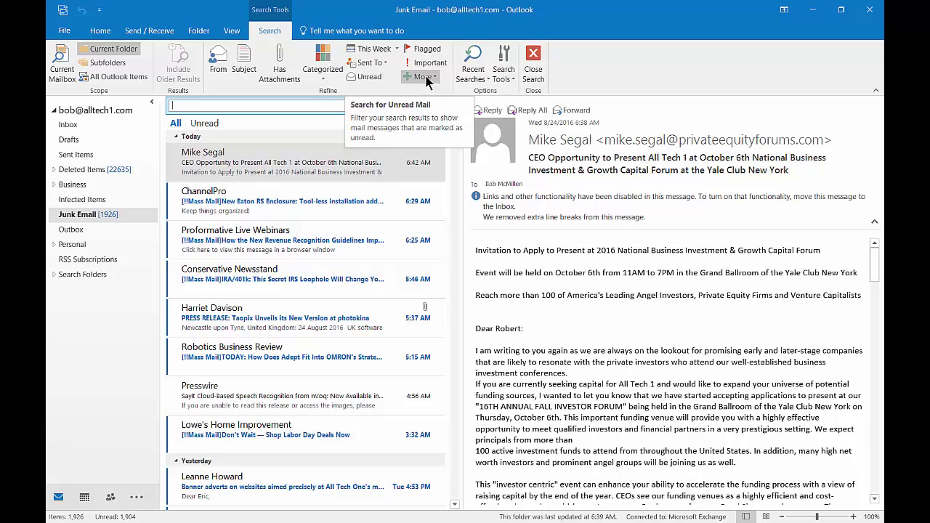
left_click(506, 73)
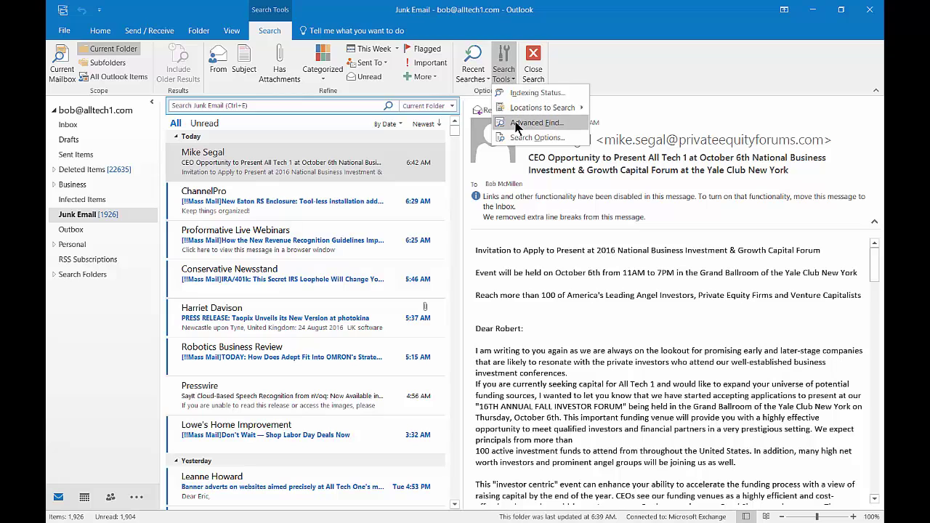
left_click(534, 123)
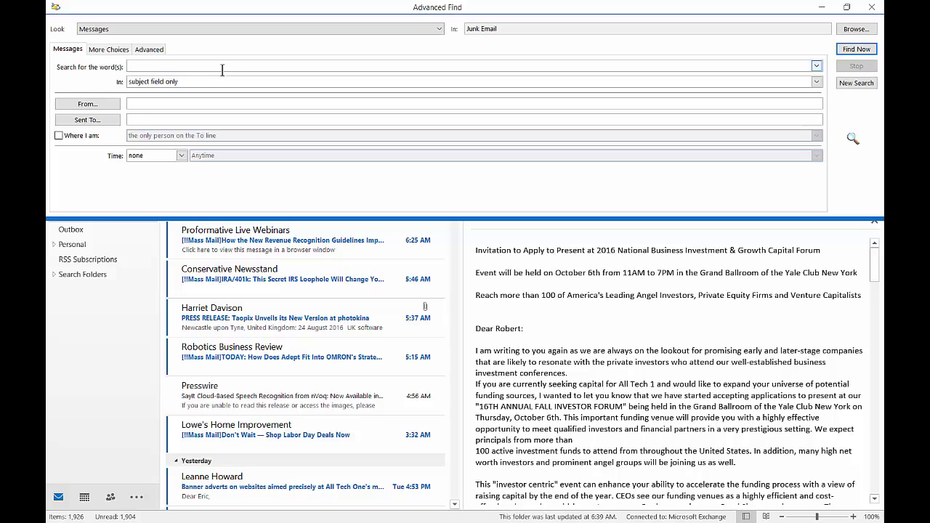
Step: Search the Junk Email messages for a person's first name in the subject field only, leaving the sender unspecified
type("mike")
left_click(99, 103)
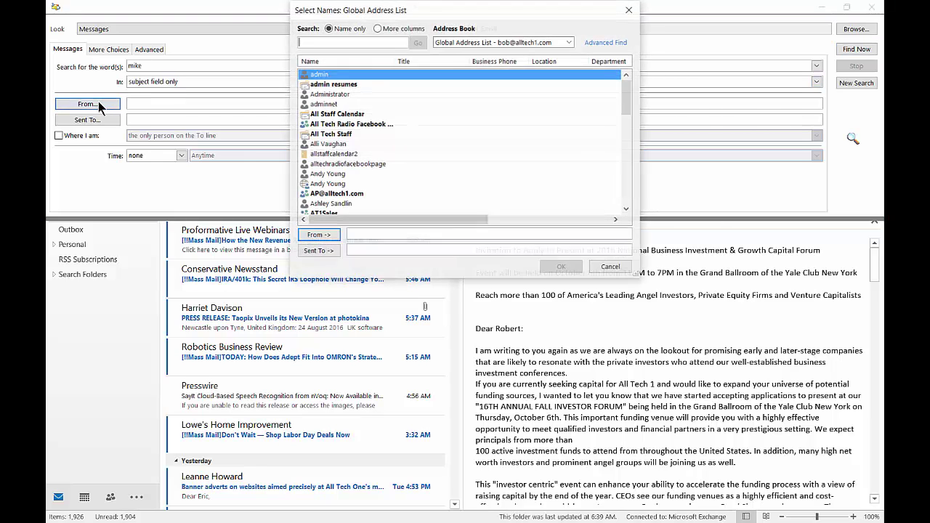
left_click(610, 268)
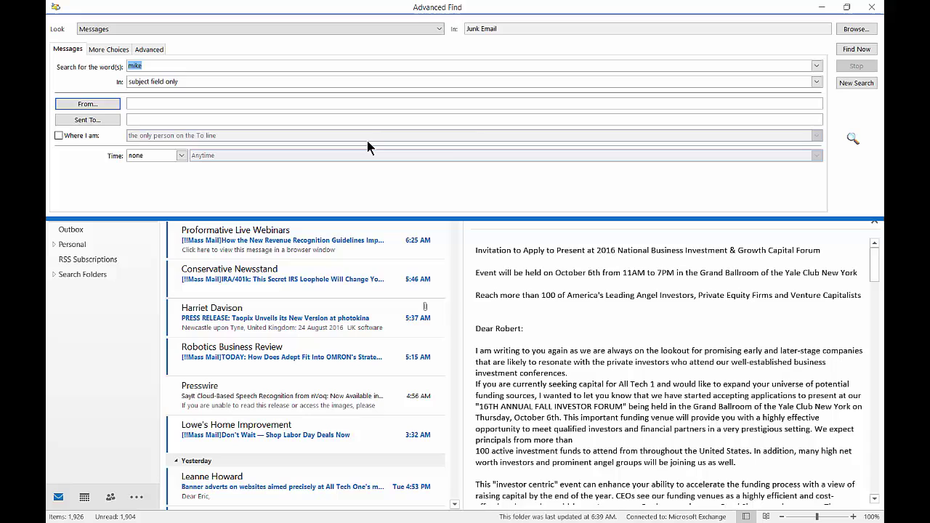
left_click(178, 85)
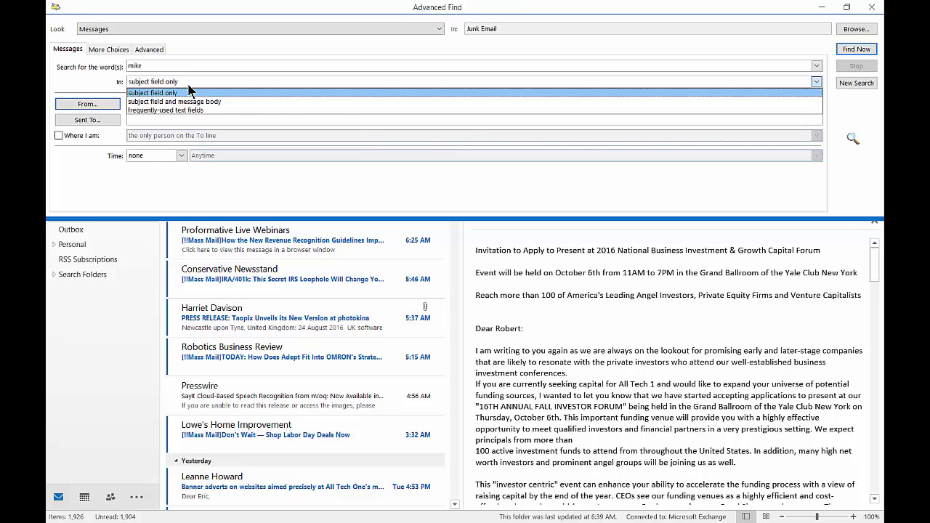
left_click(193, 85)
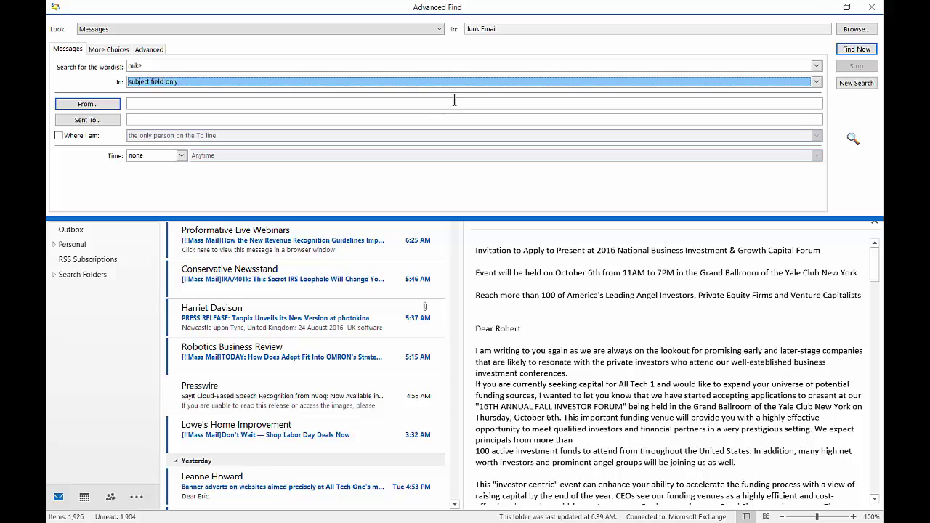
left_click(848, 49)
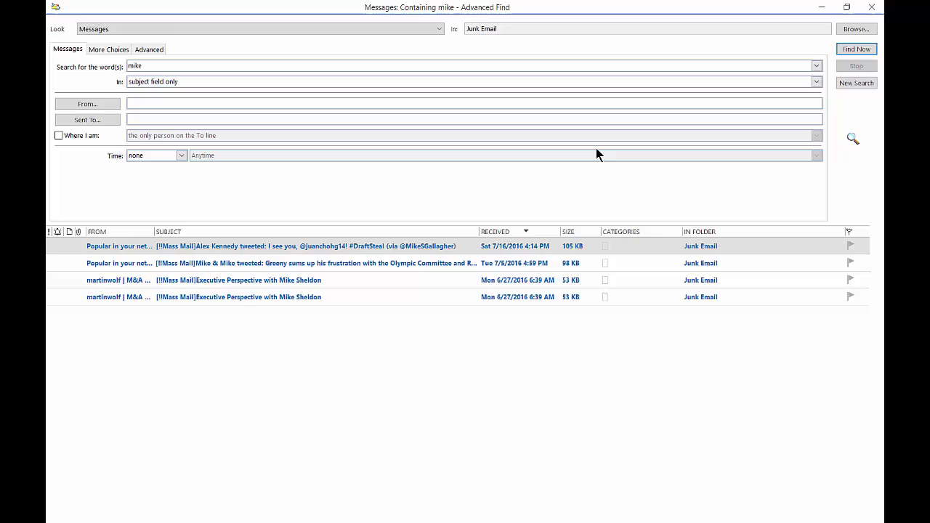
Step: Look through the messages found by the subject search one by one
left_click(404, 252)
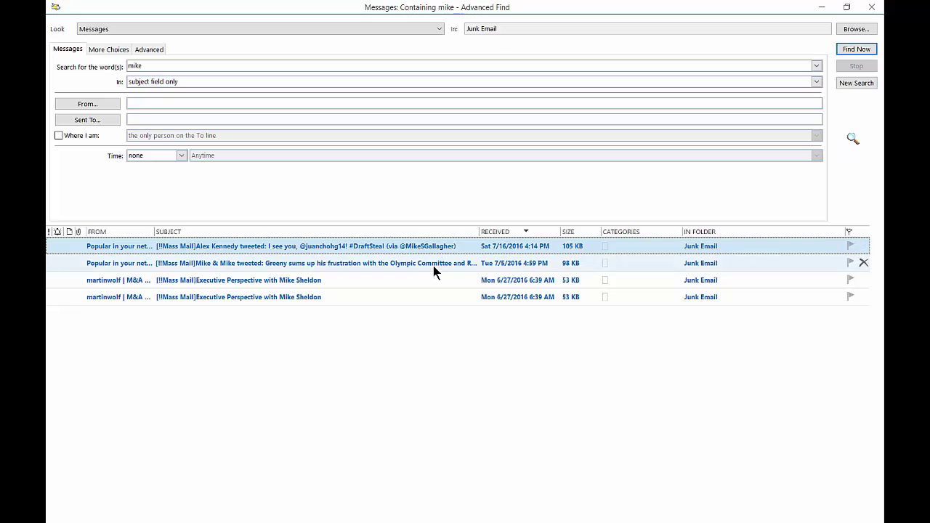
left_click(436, 265)
left_click(355, 284)
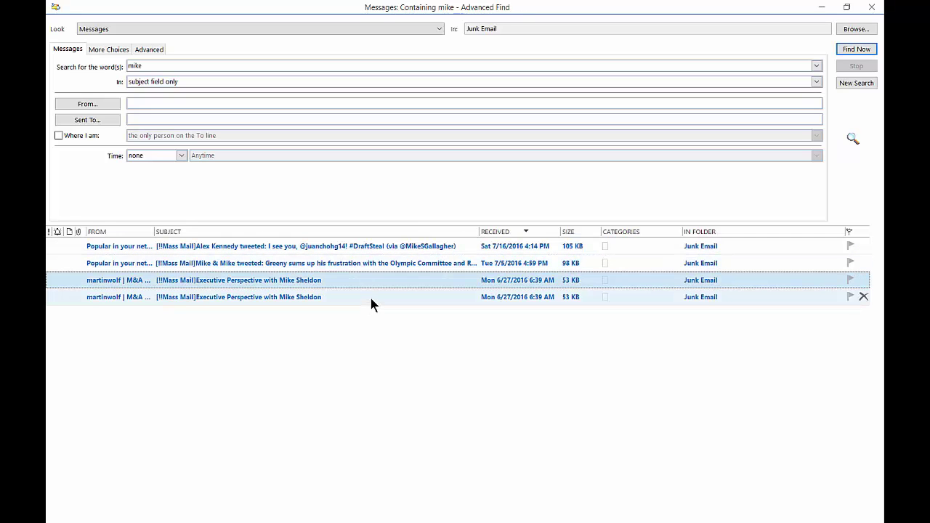
left_click(370, 296)
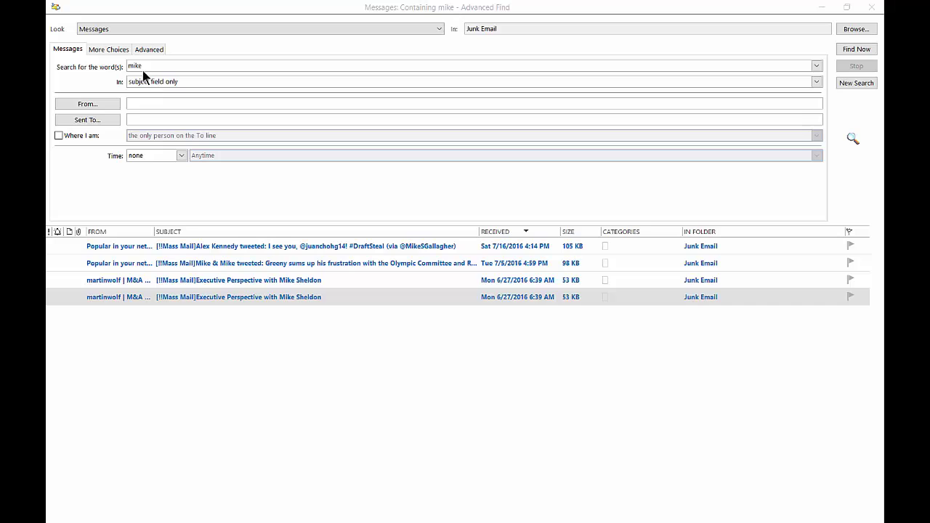
Step: Restrict the advanced search to items that are unread
left_click(118, 52)
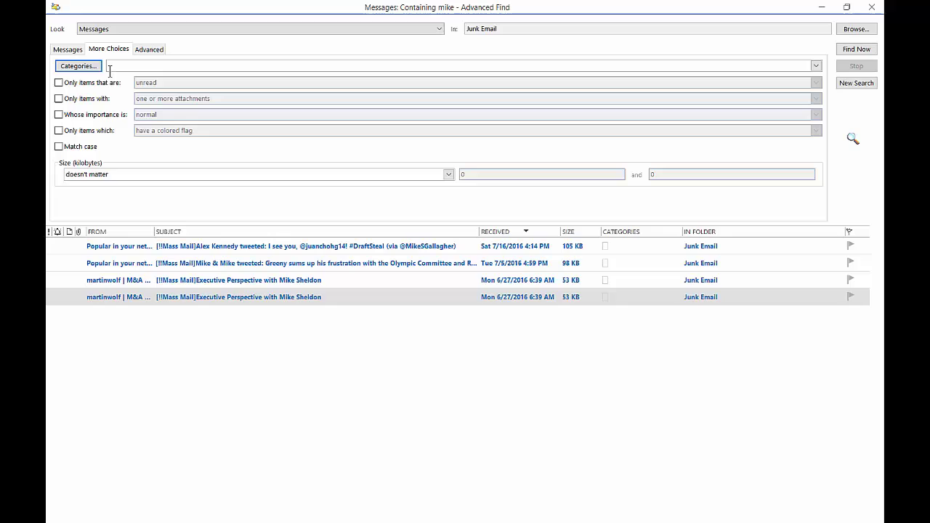
left_click(59, 83)
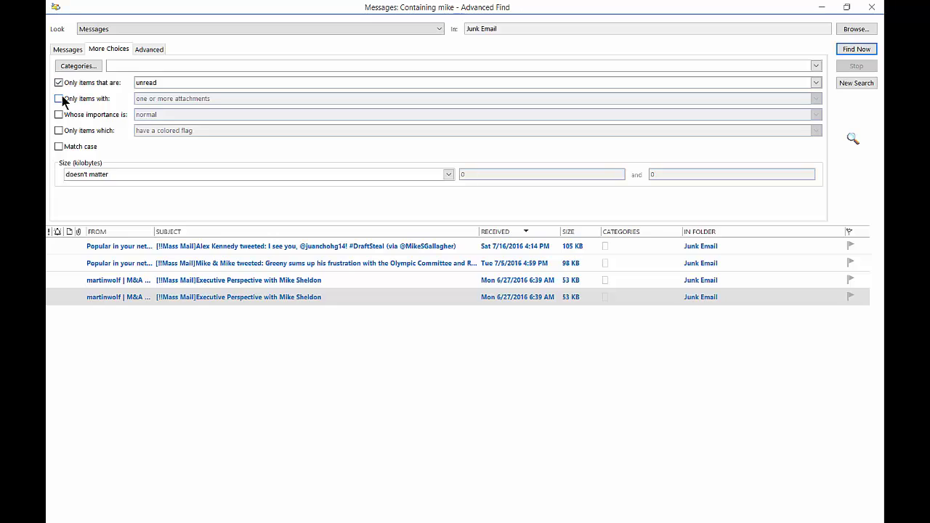
Step: Try the filters for one or more attachments and for normal importance, clearing each one again
left_click(60, 99)
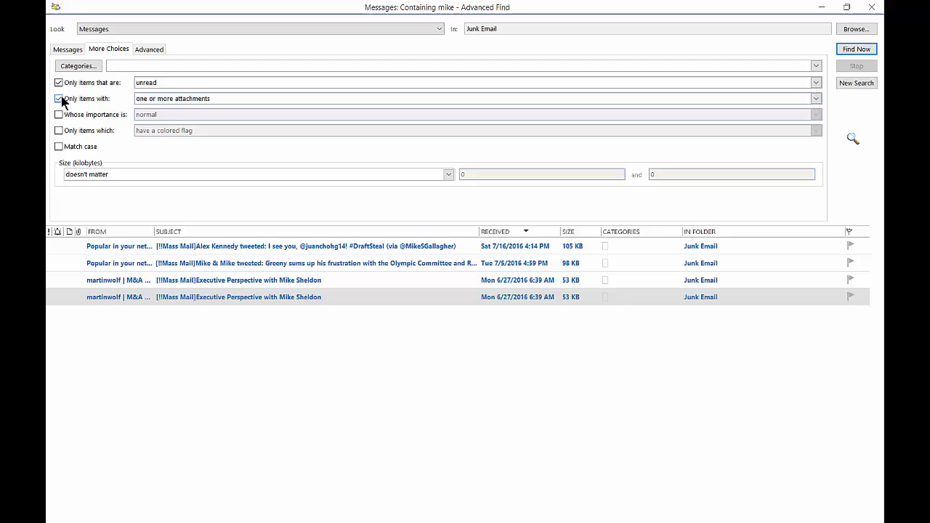
left_click(59, 99)
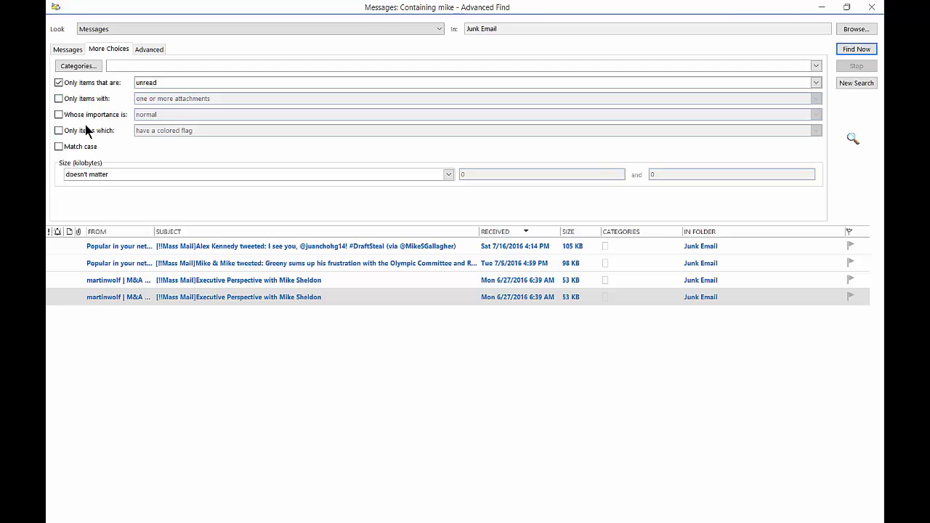
left_click(62, 115)
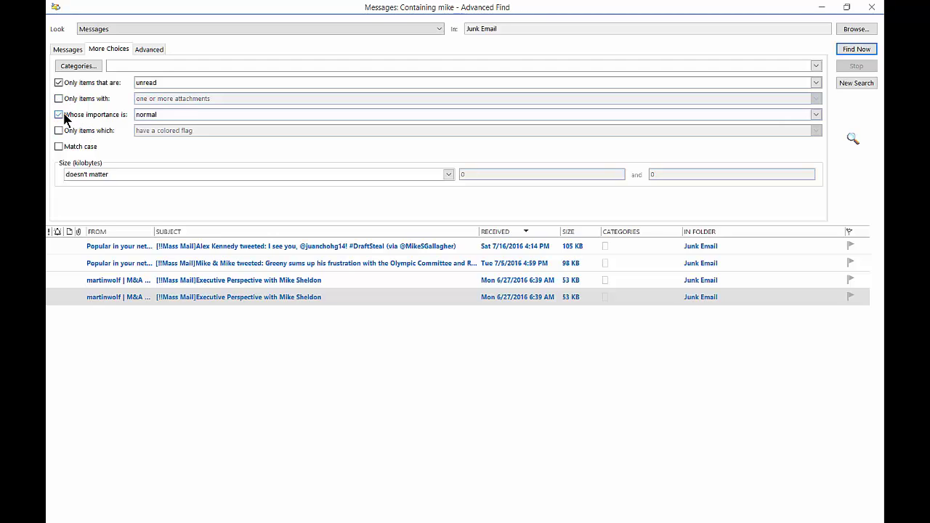
left_click(196, 116)
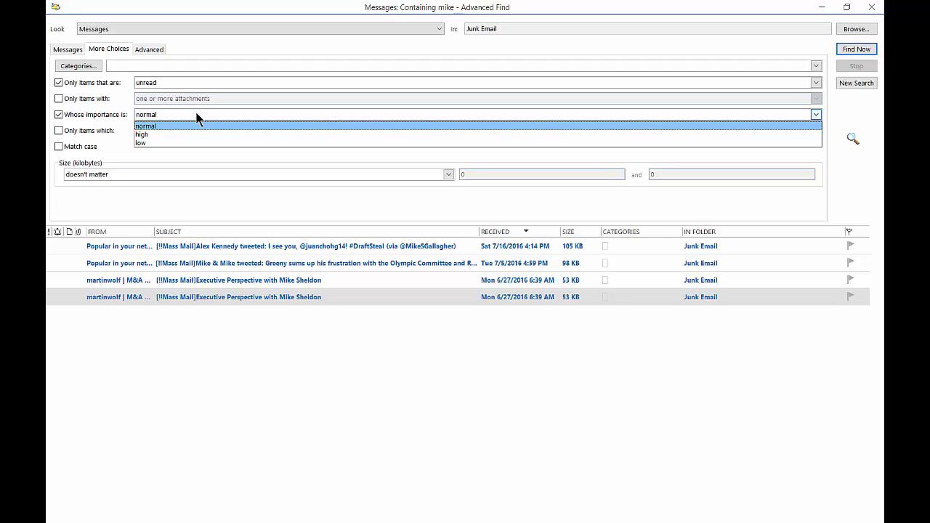
left_click(196, 115)
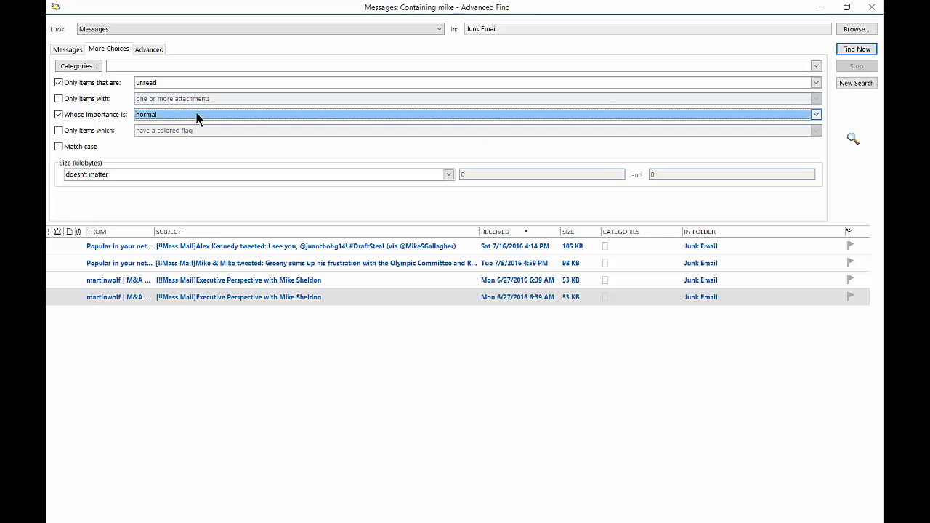
left_click(59, 116)
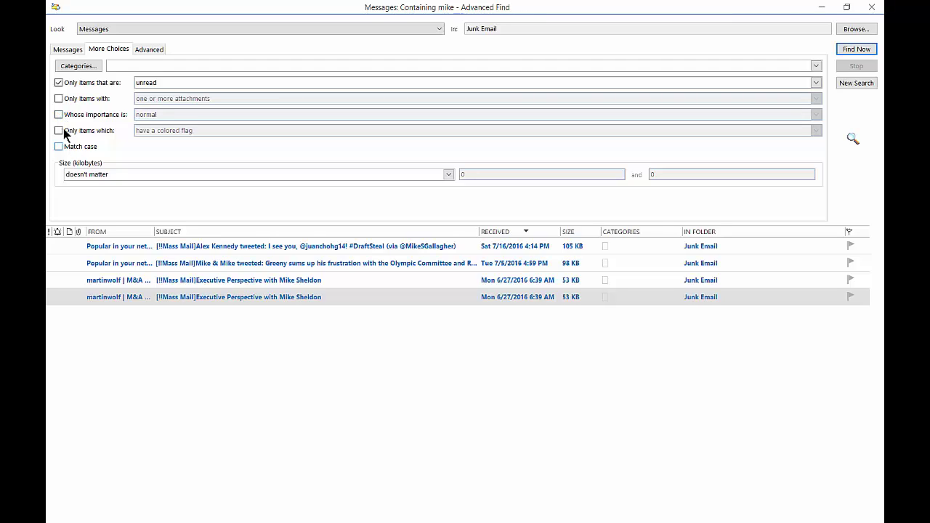
Step: Try the colored flag filter and case matching, clearing each one again
left_click(60, 131)
left_click(216, 129)
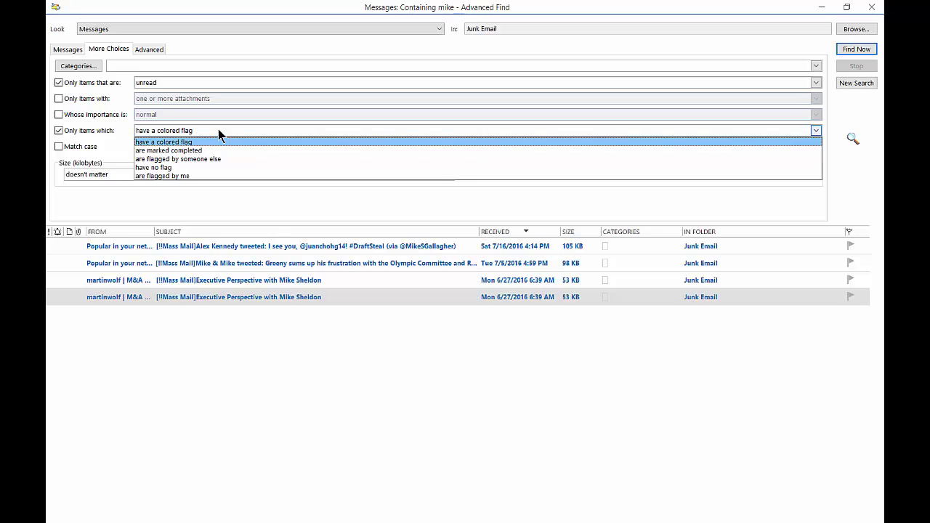
left_click(218, 130)
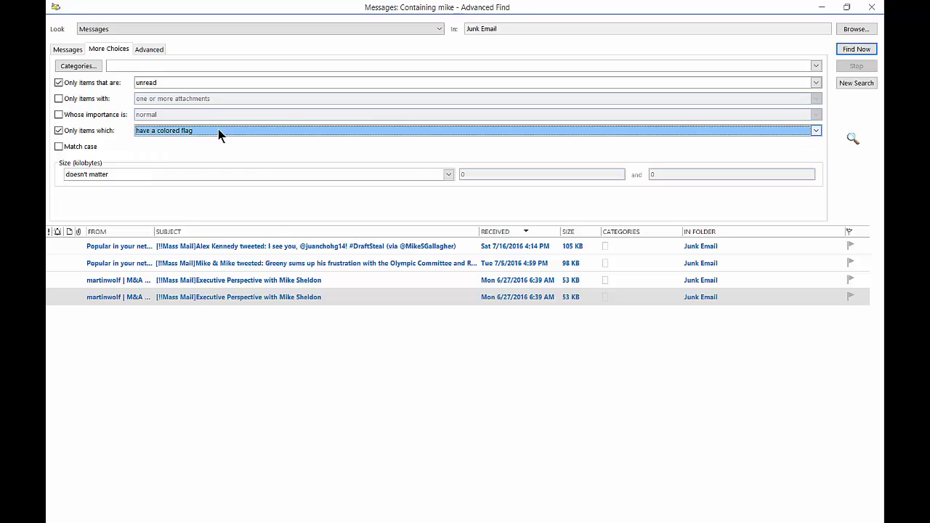
left_click(96, 131)
left_click(81, 148)
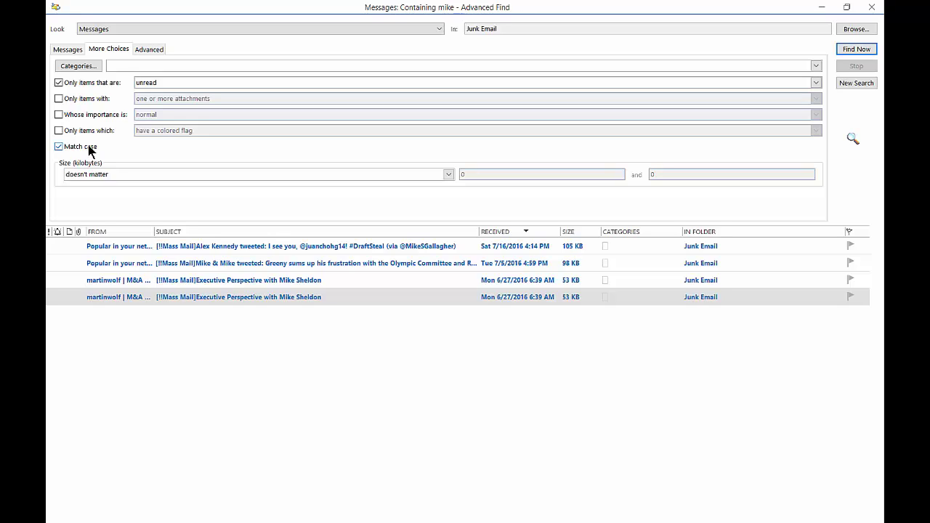
left_click(88, 149)
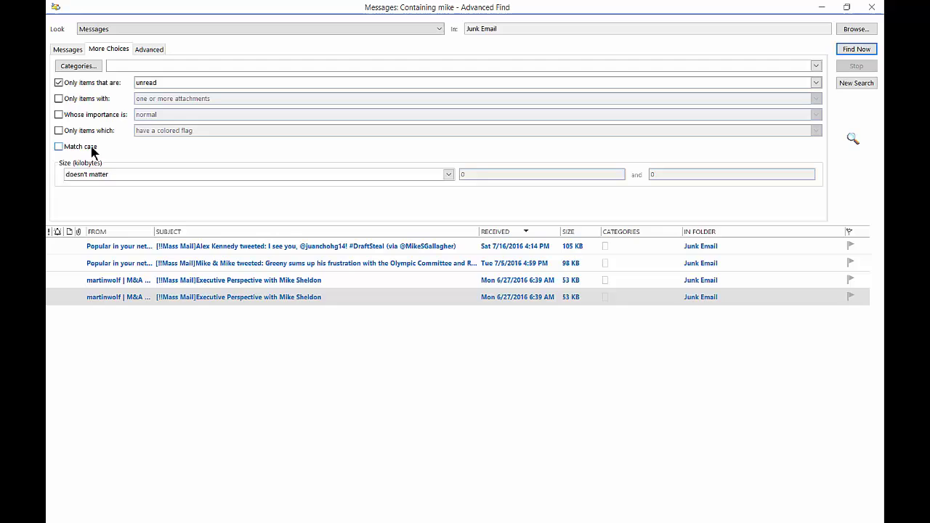
Step: Set the message size filter to greater than 1 kilobyte
left_click(449, 174)
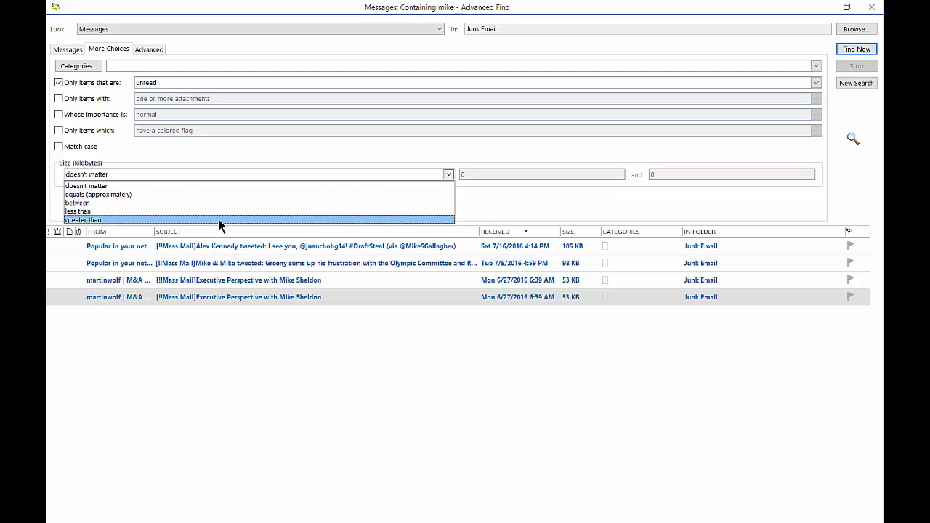
left_click(219, 220)
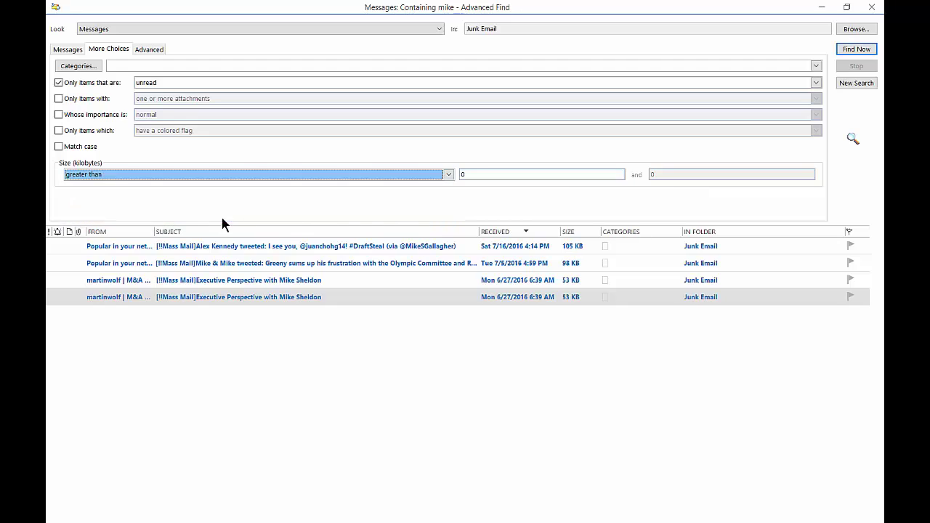
left_click(552, 172)
double_click(552, 172)
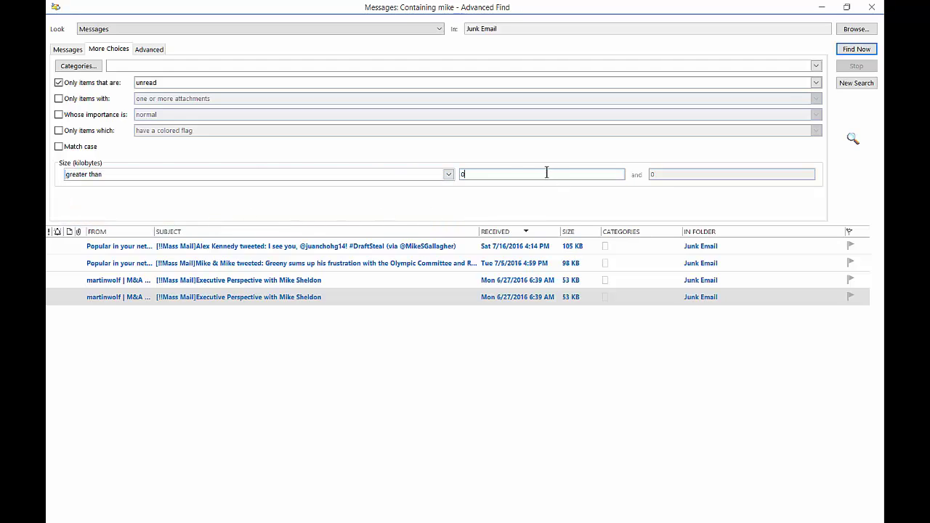
type("1")
Step: Change the size filter to a range between 1 and 2 kilobytes
left_click(201, 177)
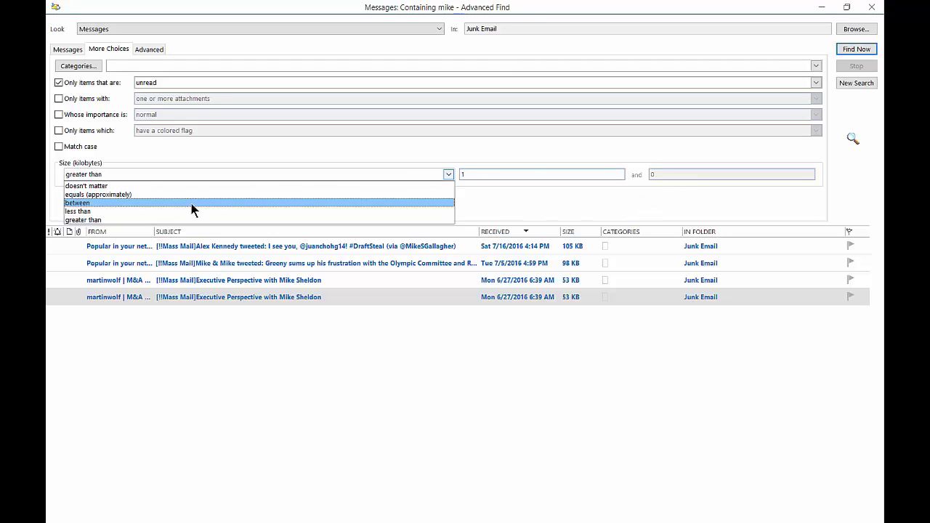
left_click(191, 203)
left_click(651, 175)
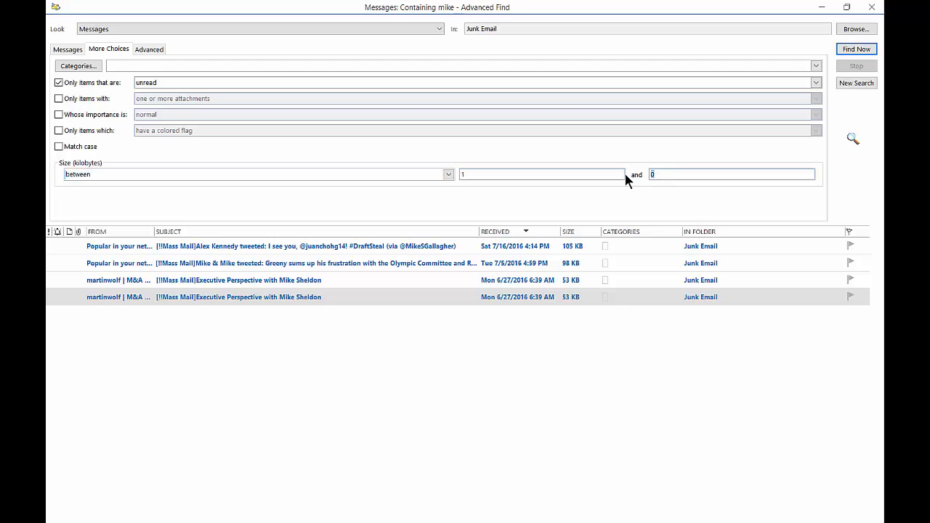
type("2")
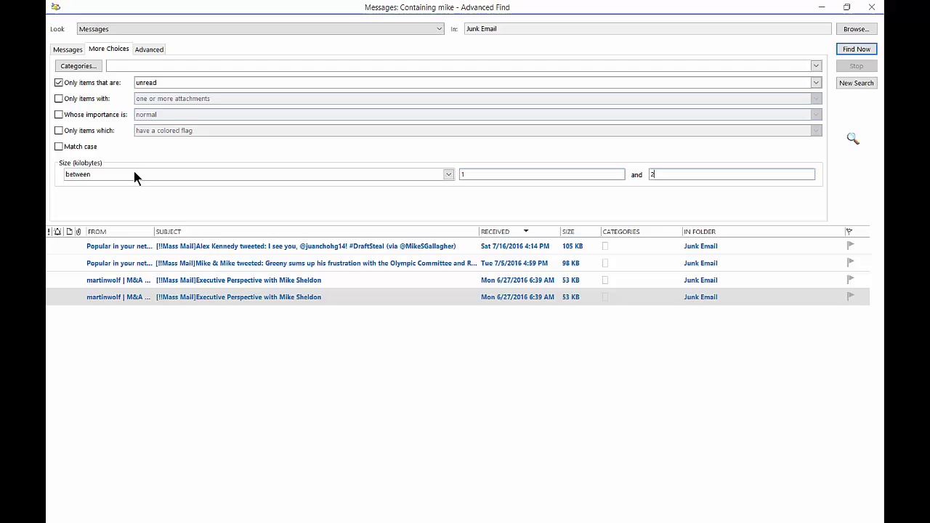
Step: Set the limits of the size range to 1024 and 2048 kilobytes
left_click(479, 175)
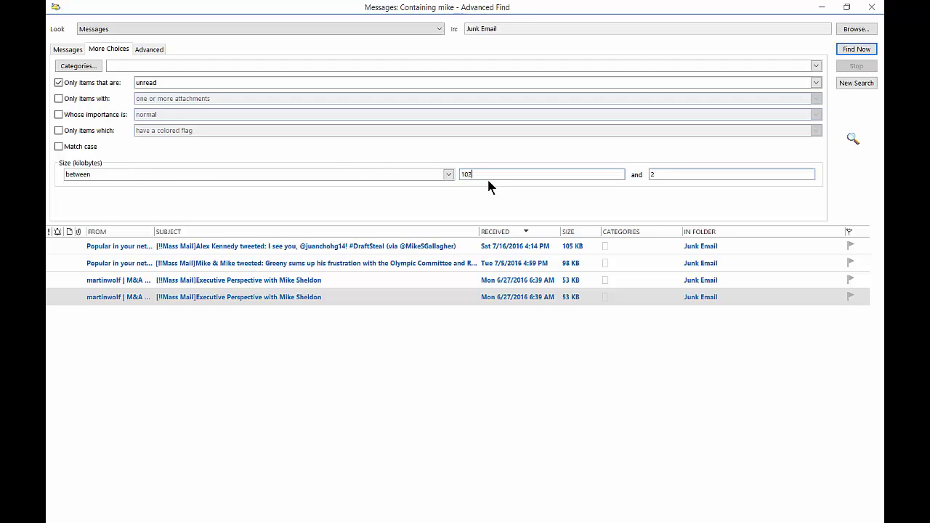
left_click(662, 174)
type("02")
key("BackSpace")
type("48")
Step: View the color categories without choosing one, and display the section for defining custom field criteria
left_click(78, 66)
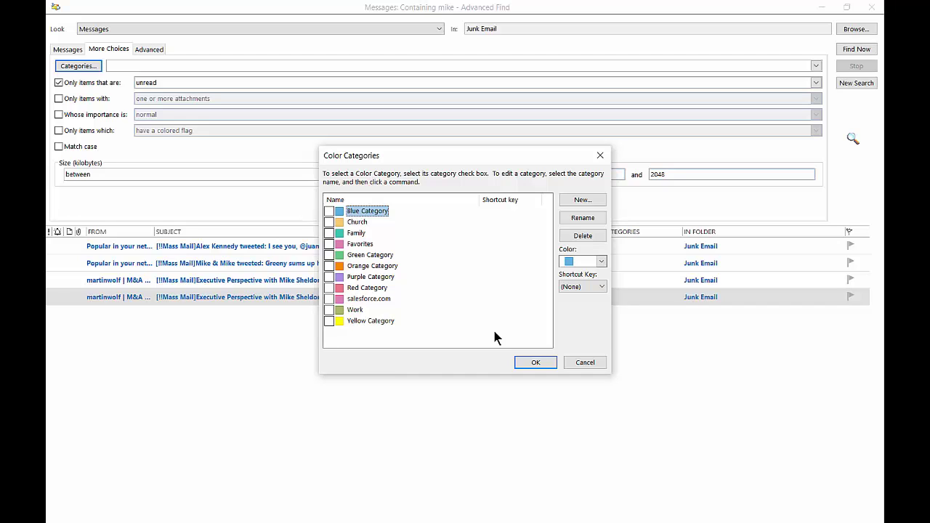
left_click(585, 362)
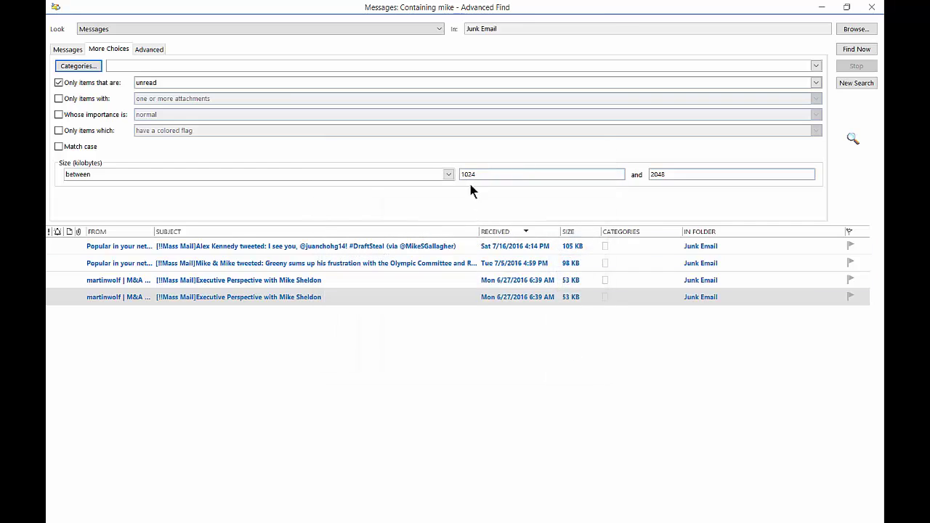
left_click(157, 49)
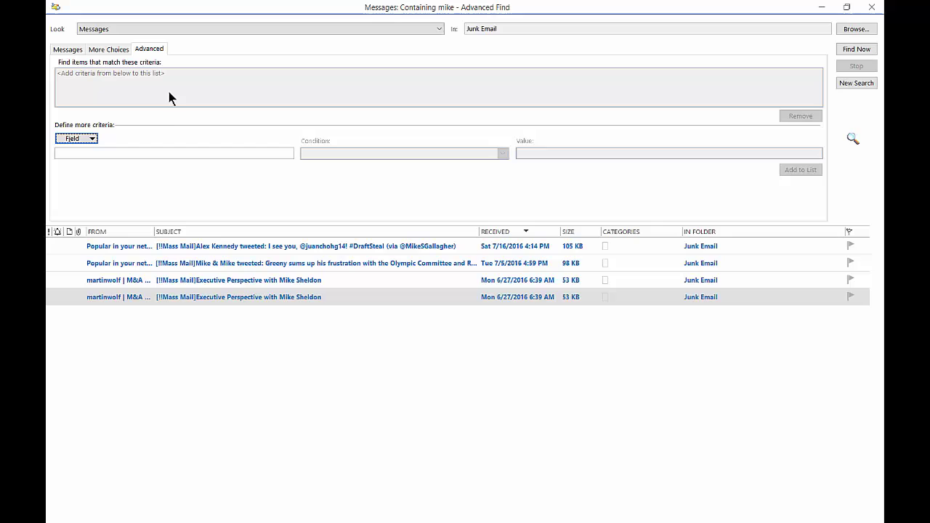
Step: Look through the available field categories and choose the To address field for a new search criterion
left_click(92, 141)
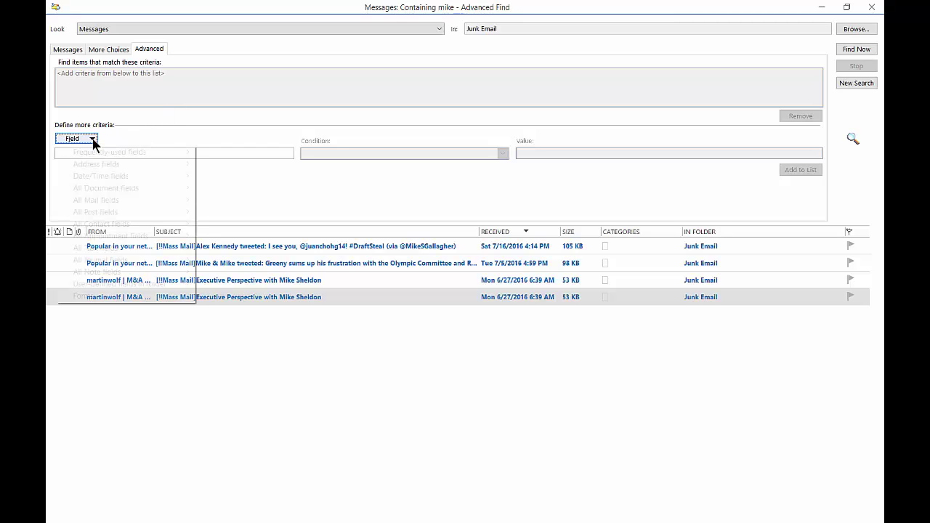
mouse_move(104, 154)
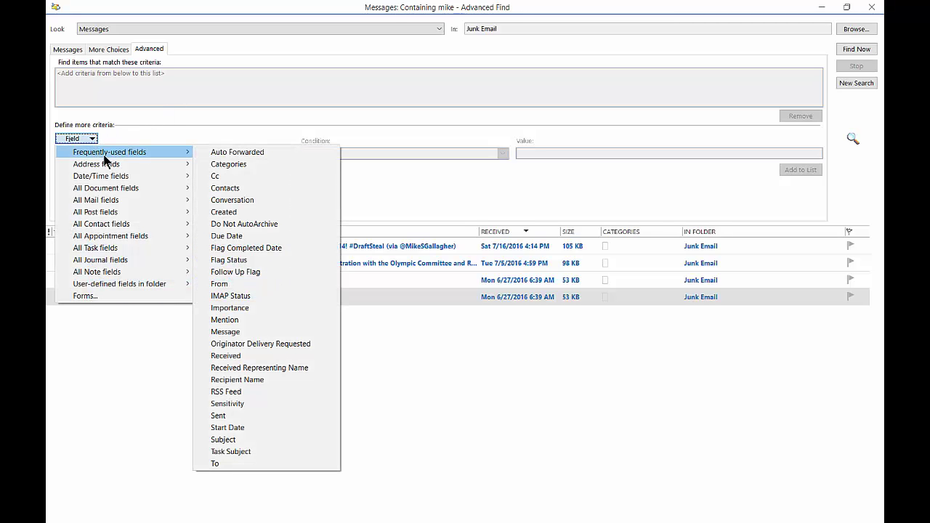
mouse_move(112, 176)
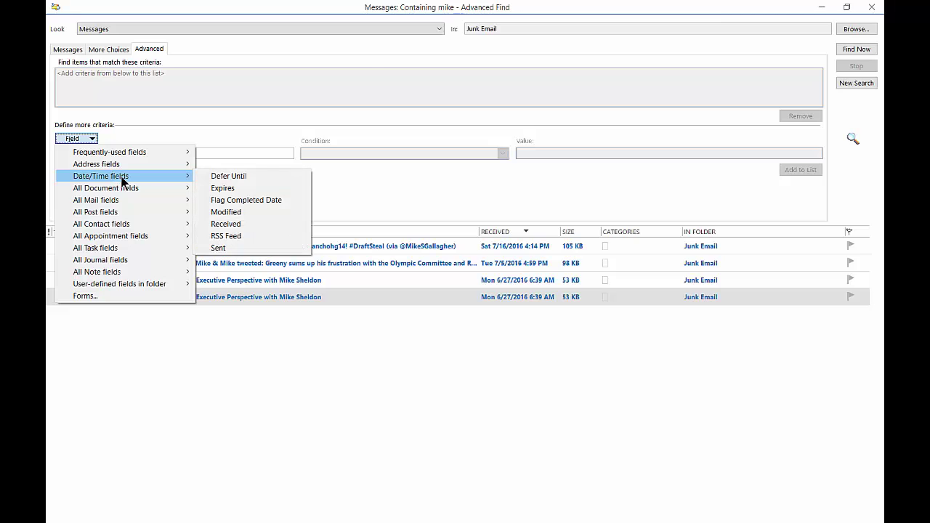
mouse_move(129, 190)
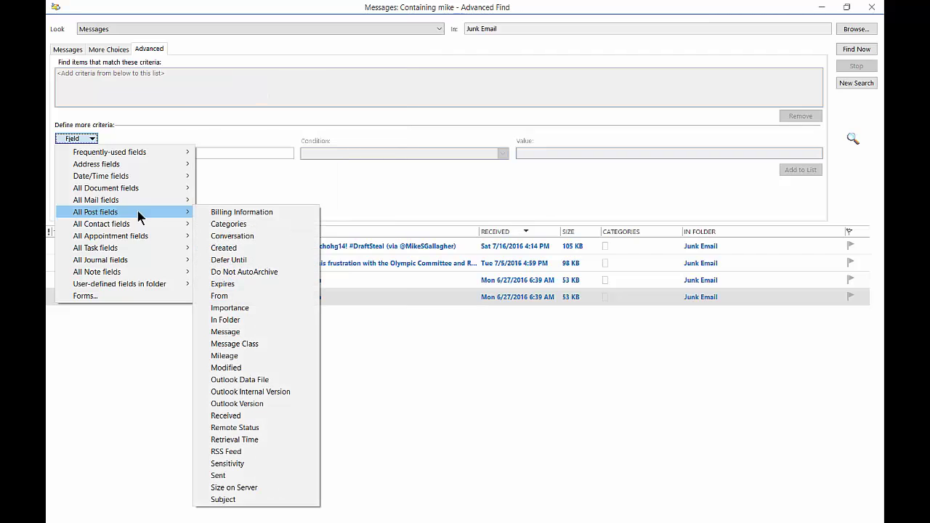
mouse_move(142, 228)
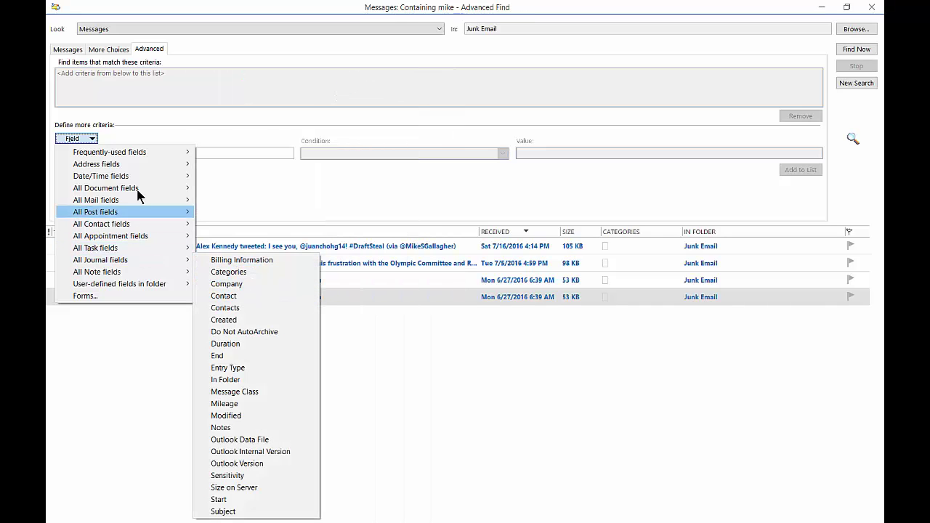
mouse_move(138, 163)
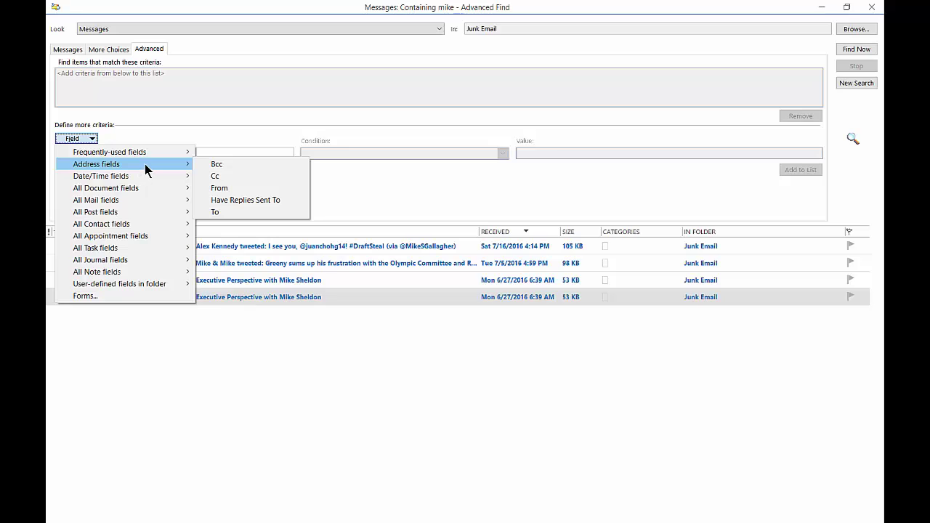
left_click(236, 212)
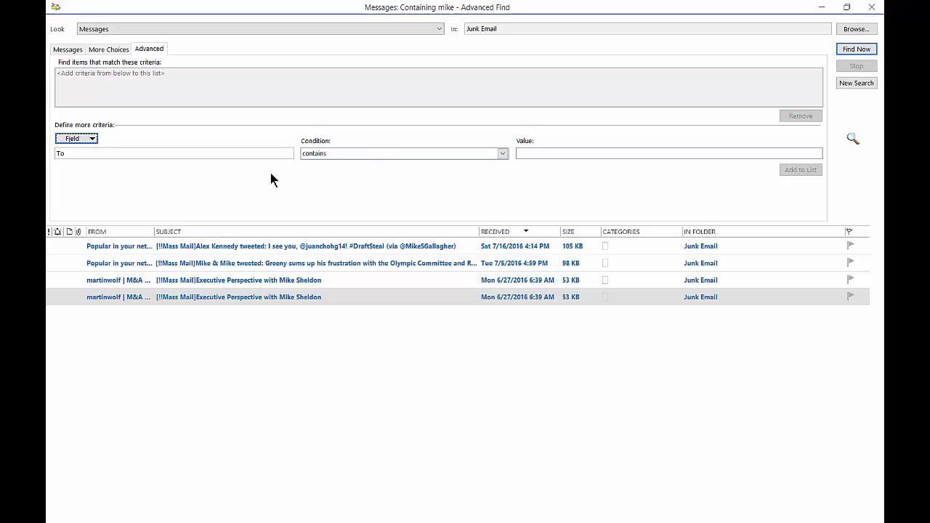
Step: Add the To criterion to the search with the condition "word starts with" and the recipient's first name as its value
left_click(390, 156)
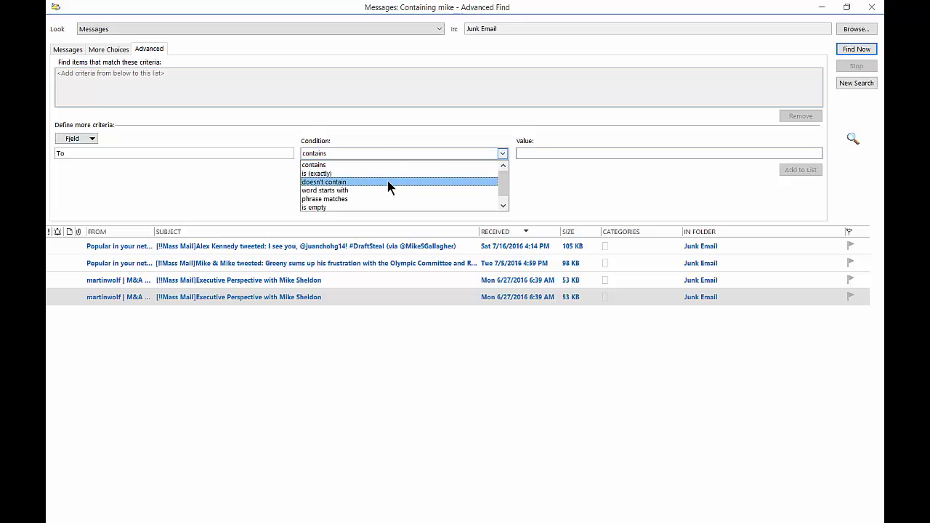
left_click(389, 191)
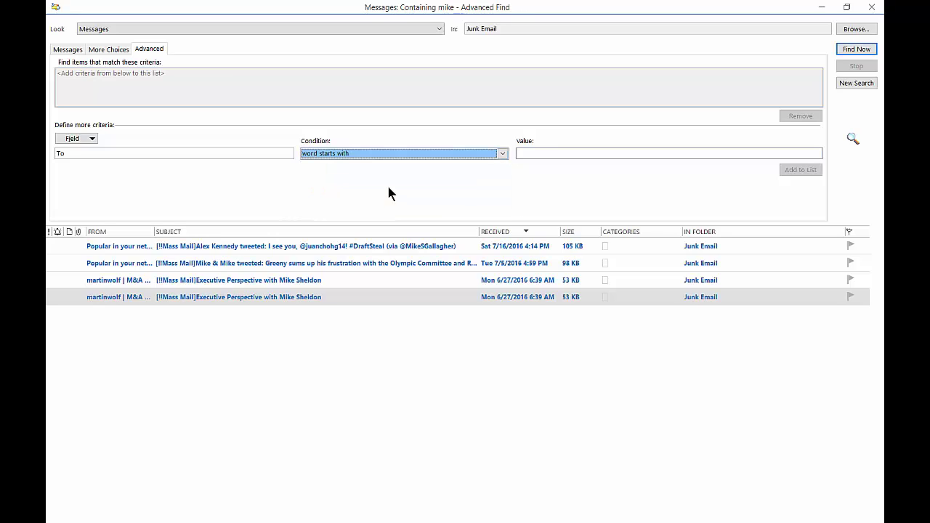
left_click(548, 154)
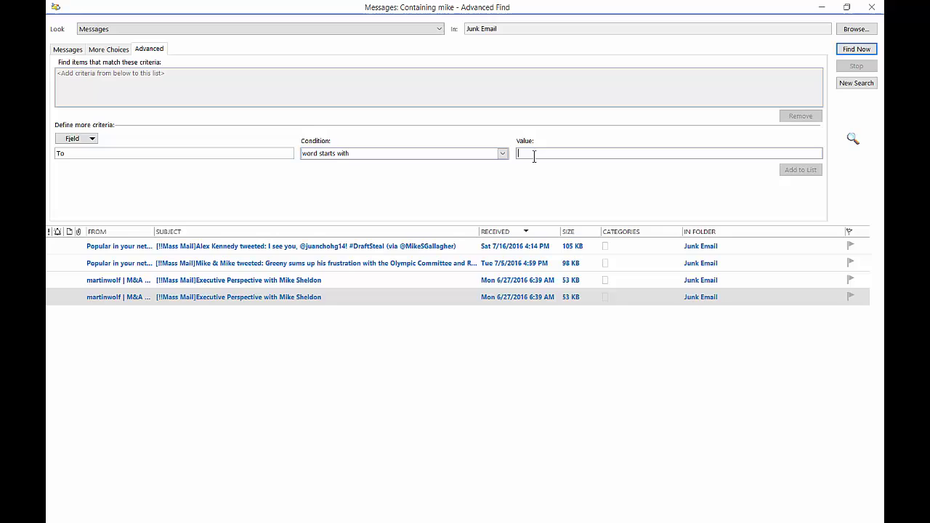
type("mike")
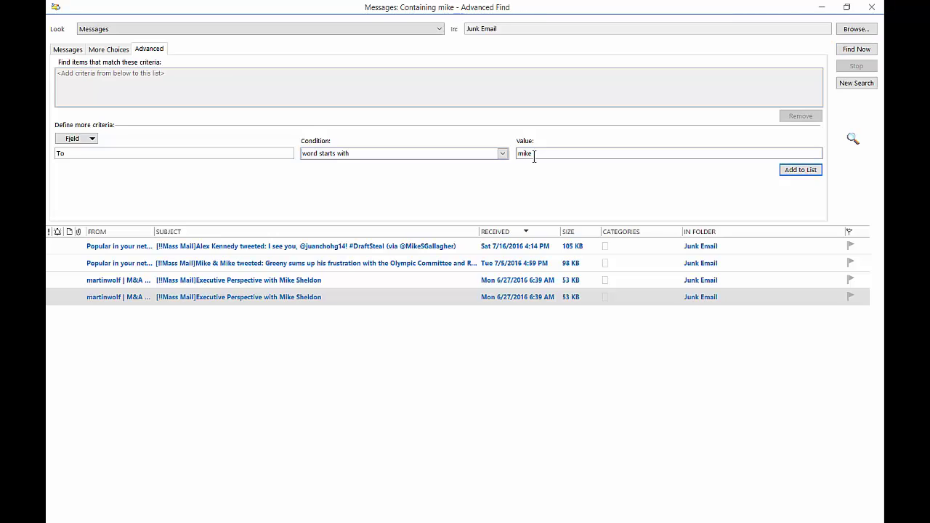
left_click(793, 171)
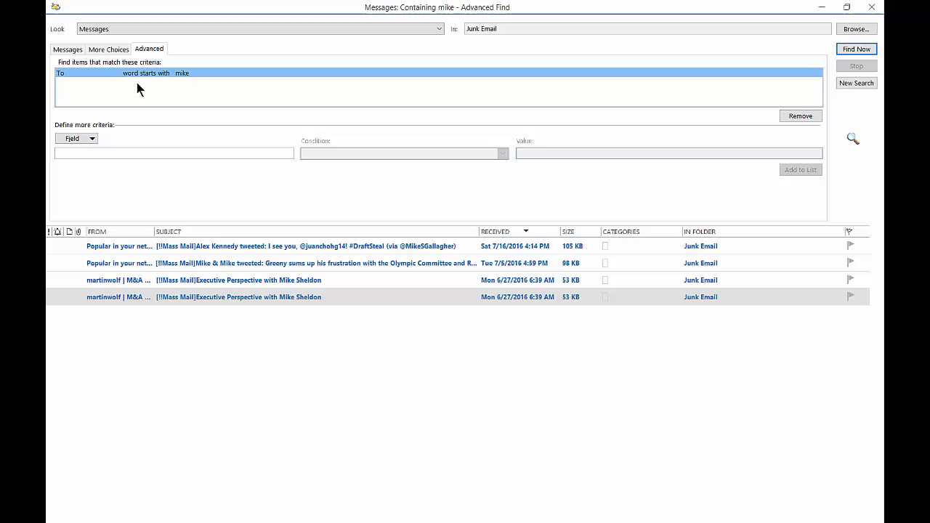
Step: Add a second criterion on the From address field with the condition "is (exactly)" and the sender's first name as its value
left_click(92, 139)
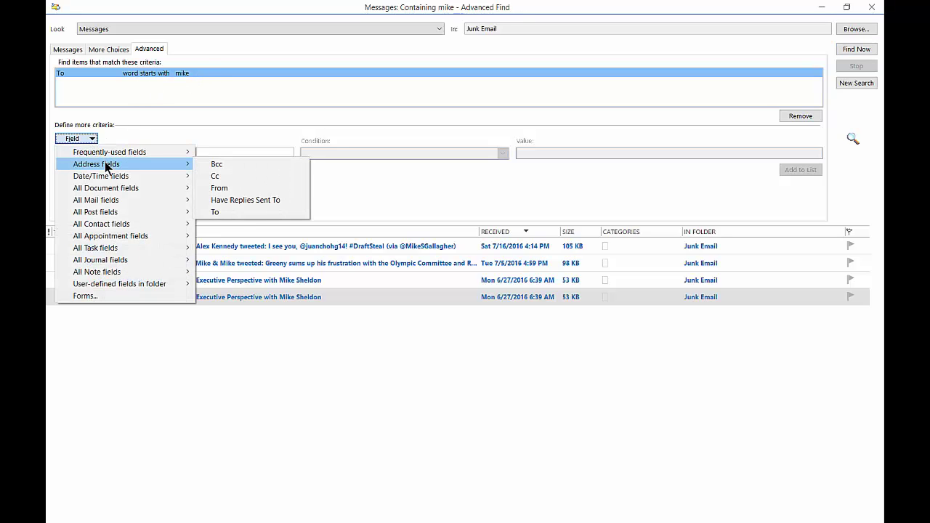
left_click(225, 188)
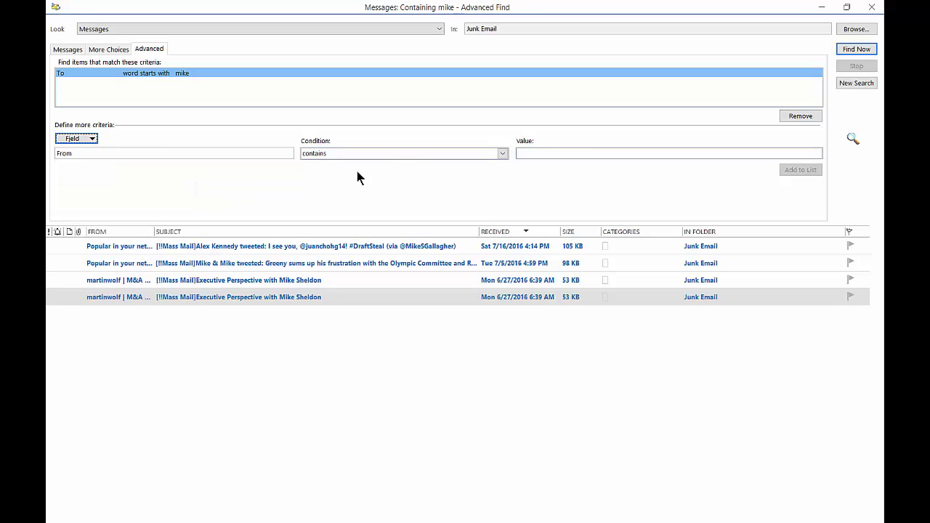
left_click(408, 153)
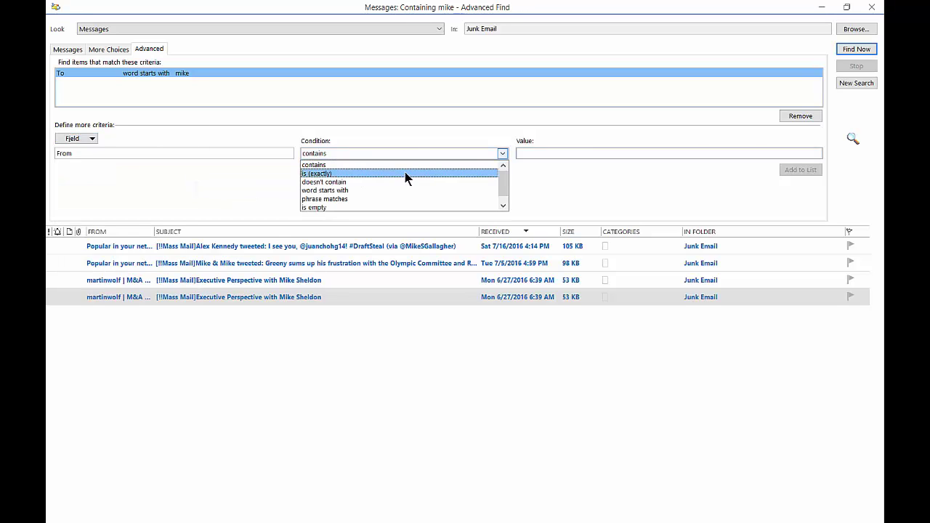
left_click(405, 175)
left_click(547, 155)
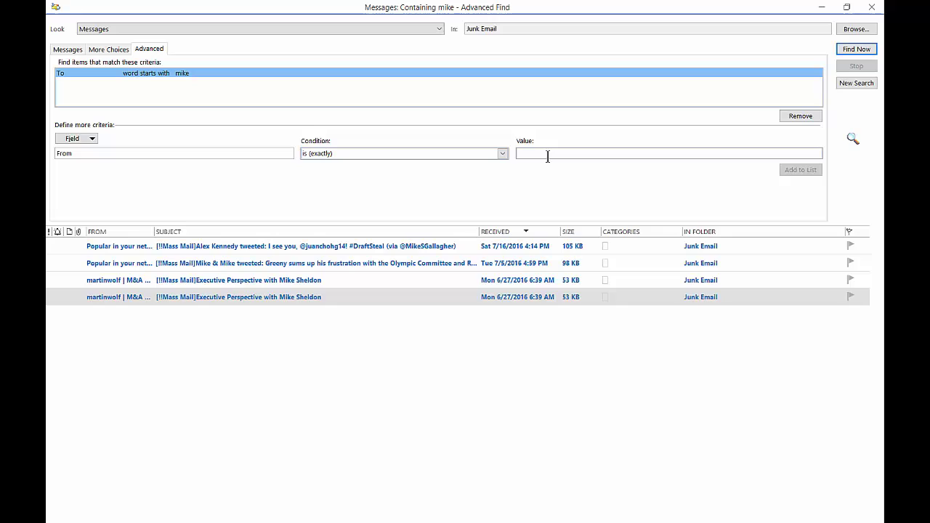
type("tom")
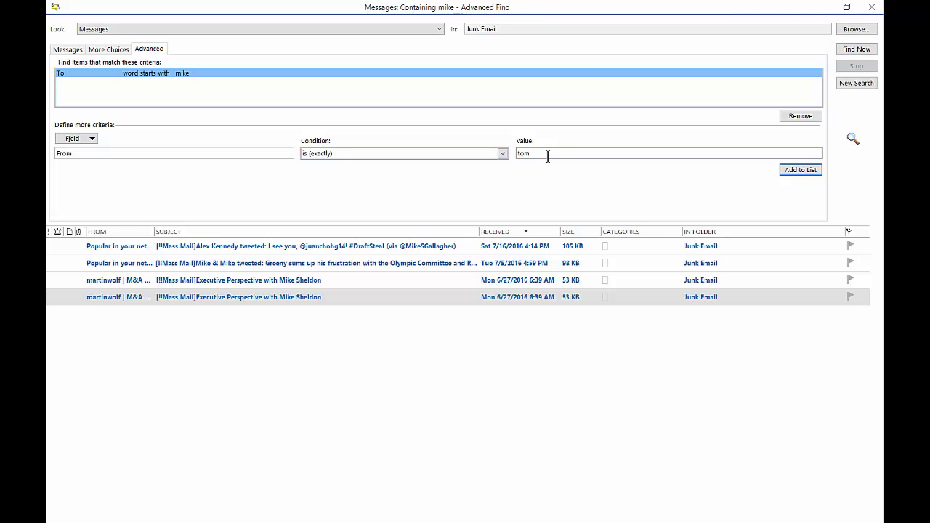
left_click(806, 172)
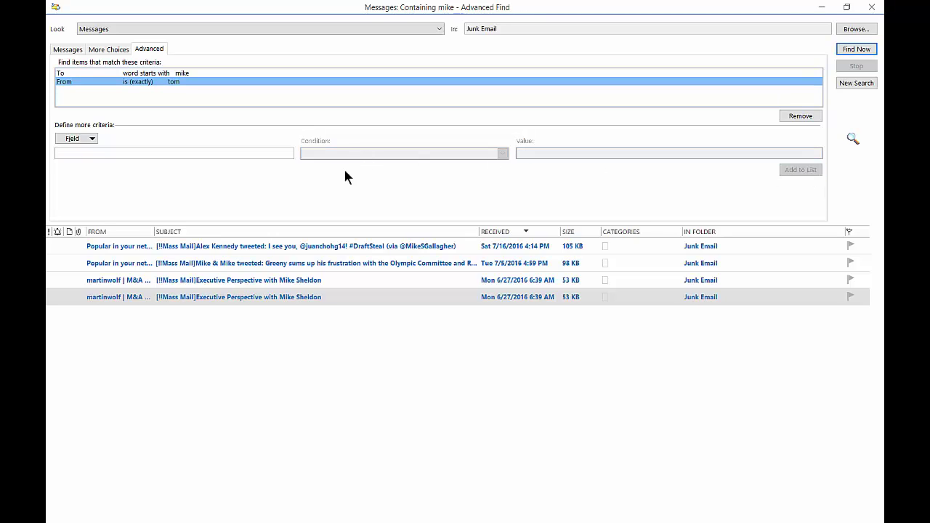